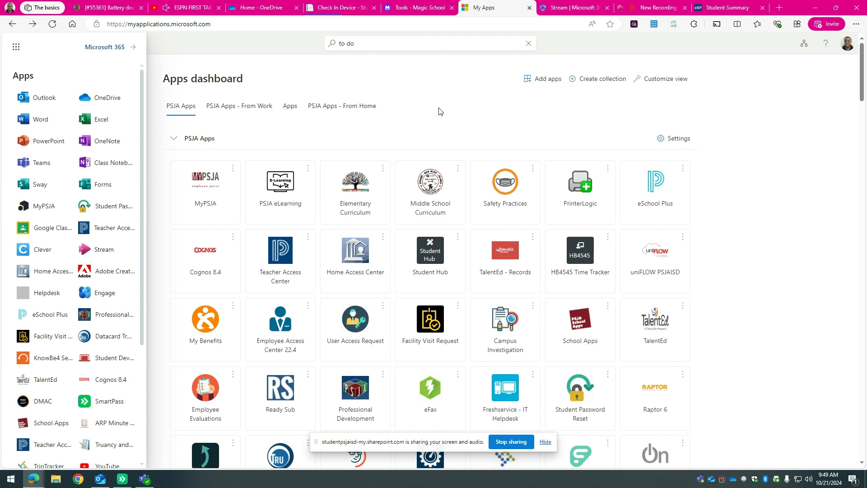
Clear the old text in the My Apps search box to search for 'to do'
click(371, 43)
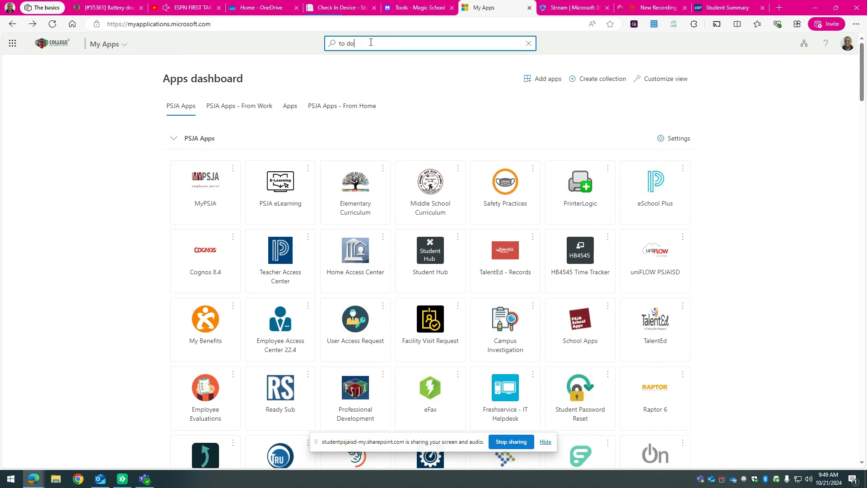
triple_click(340, 47)
click(528, 44)
text(my)
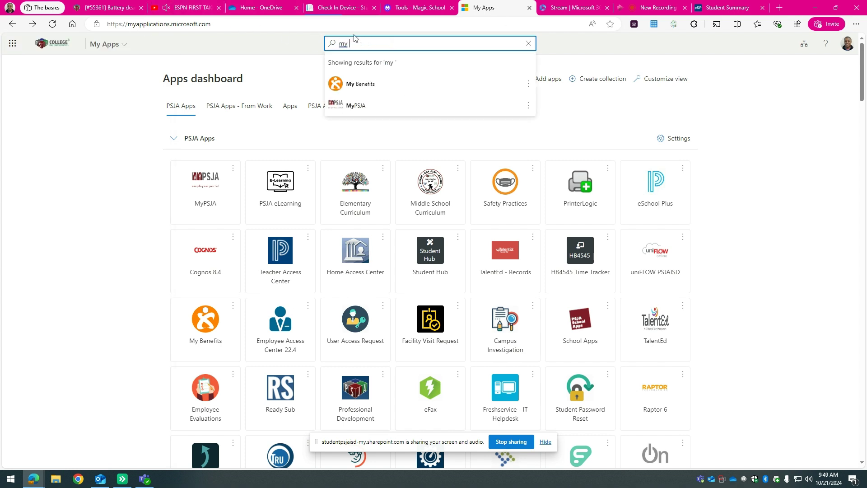
key(BackSpace)
key(BackSpace)
key(BackSpace)
text(to do)
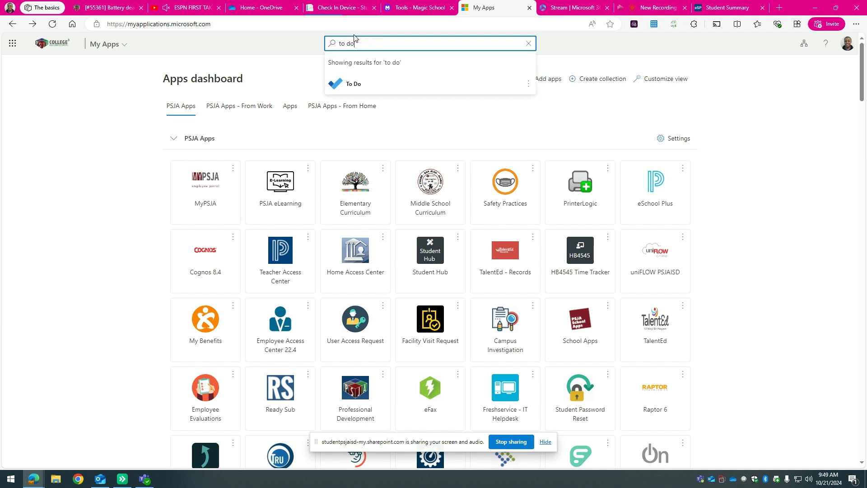
Open To Do's My Day, dismiss the Suggestions tip, and switch to list layout, then back to grid
click(404, 91)
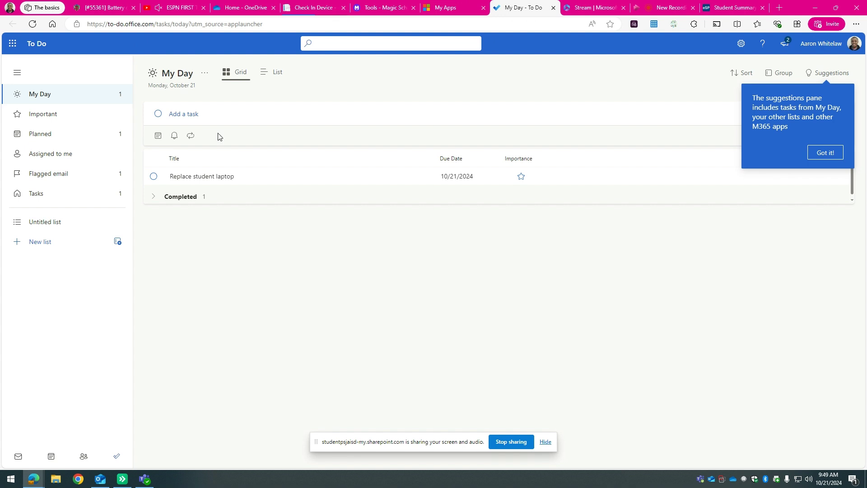
click(161, 84)
click(265, 78)
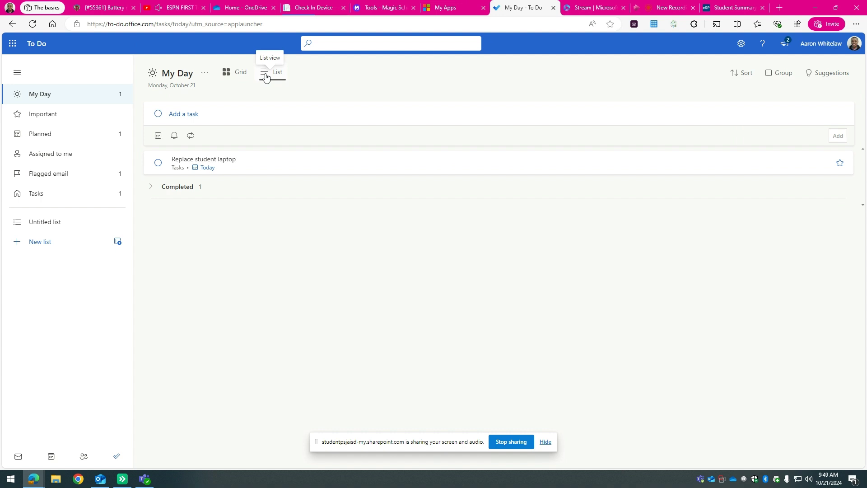
click(235, 79)
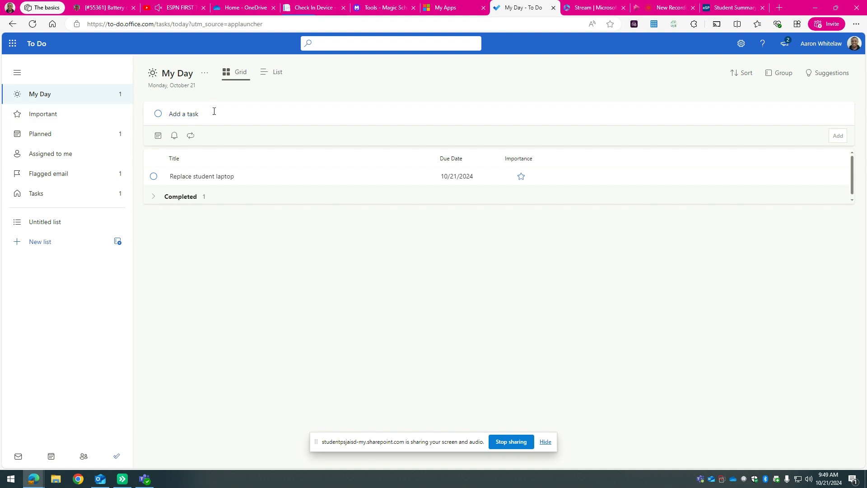
text(Subm)
text(it a t)
text(icke )
text( lead)
text( bat)
text(tery)
Add 'Submit a ticket dead battery' to My Day, due today, with no reminder
click(158, 136)
click(143, 175)
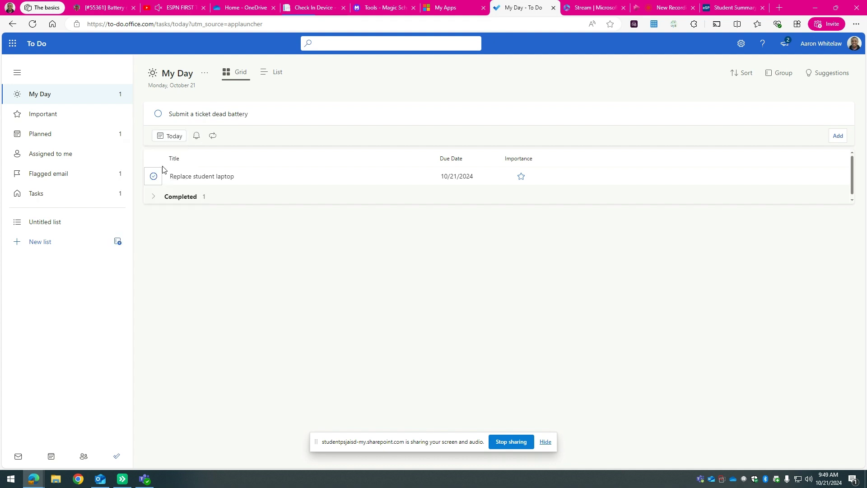
click(197, 137)
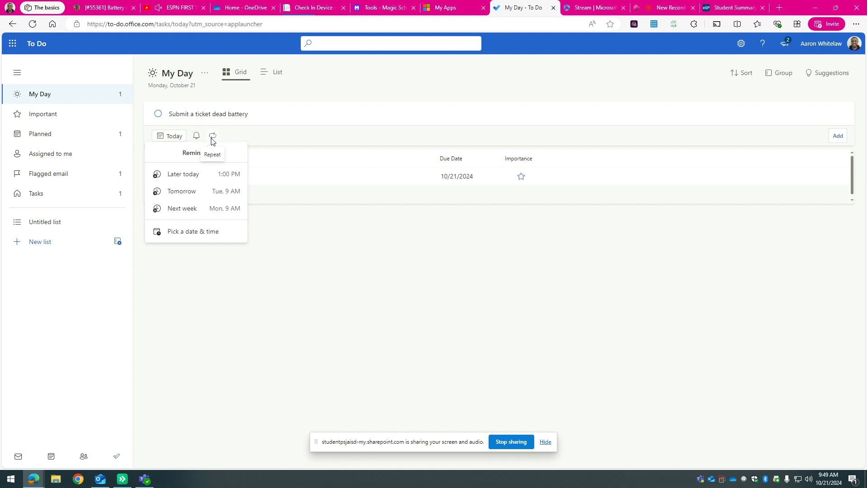
click(394, 115)
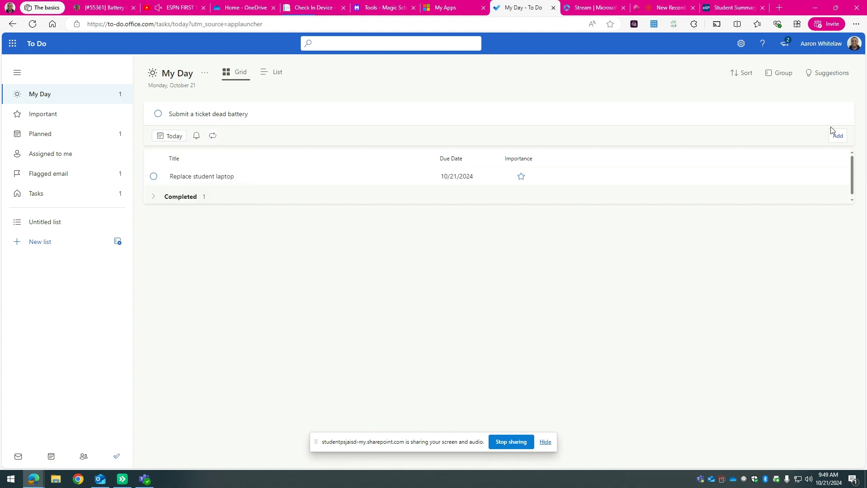
click(836, 135)
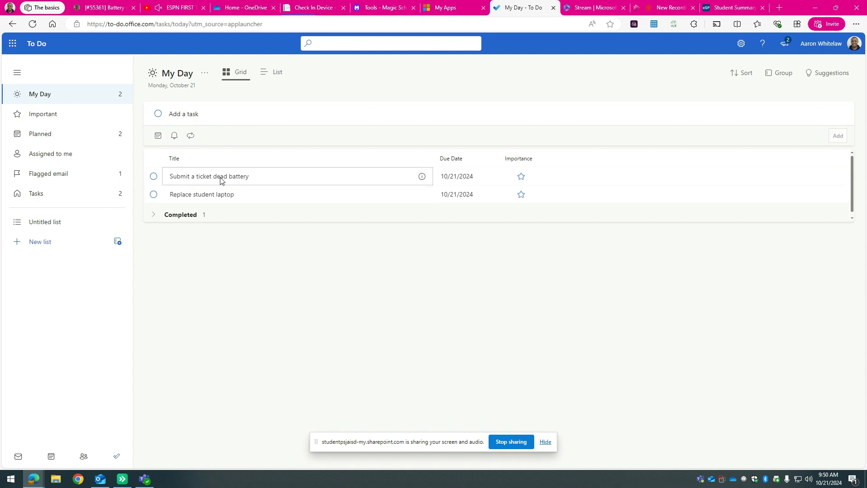
Expand the Completed tasks and mark 'Replace student laptop' as complete
click(154, 217)
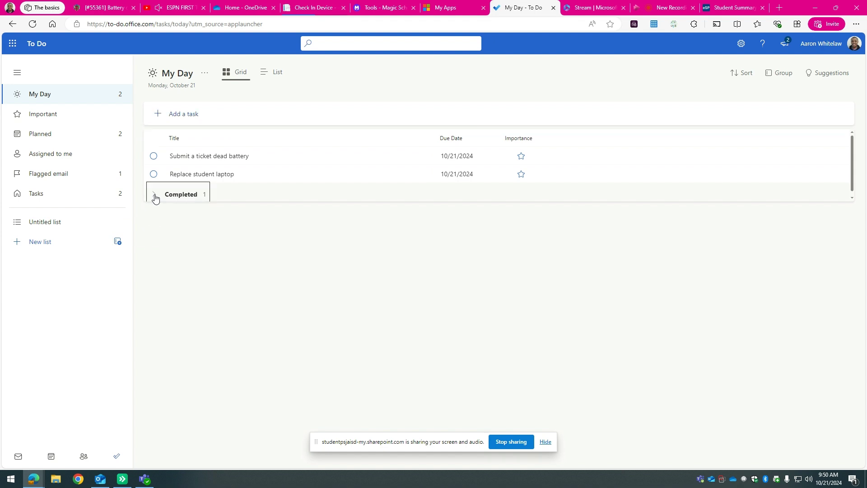
click(155, 196)
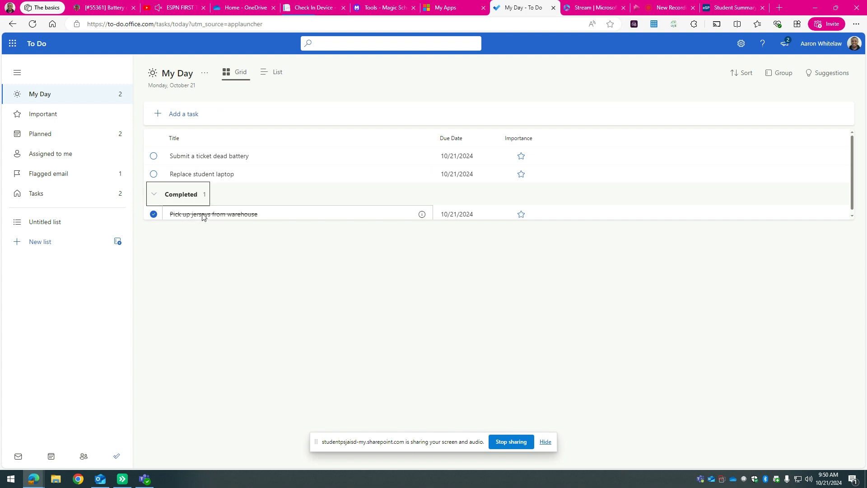
mouse_move(291, 174)
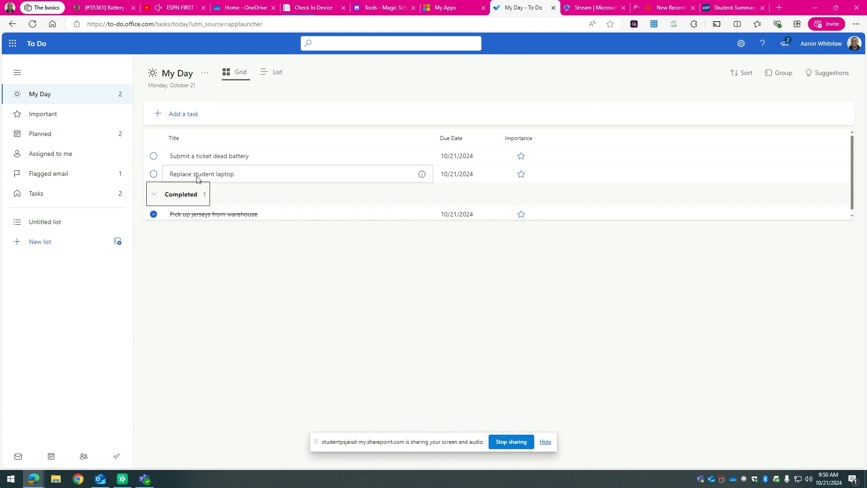
click(155, 174)
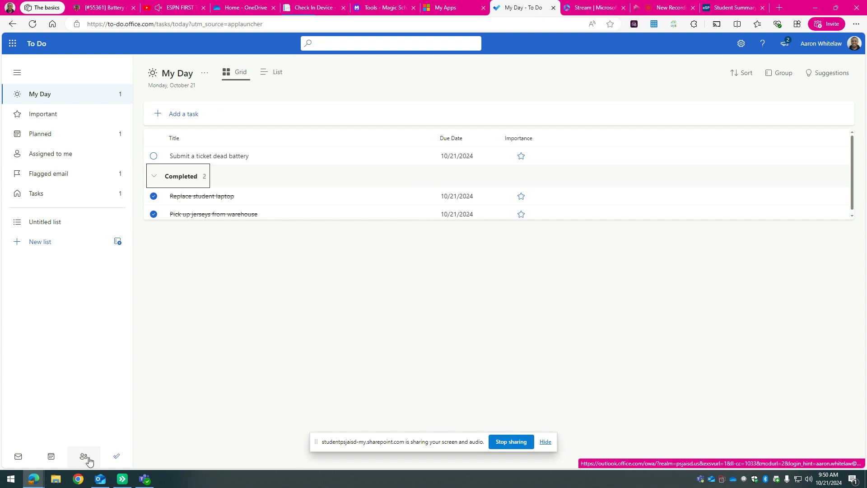
Share the Untitled list through a newly created invitation link
click(44, 226)
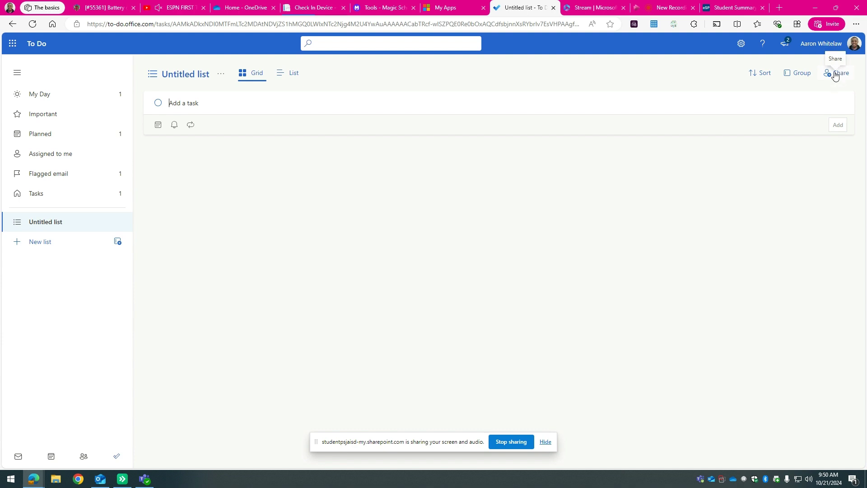
click(835, 75)
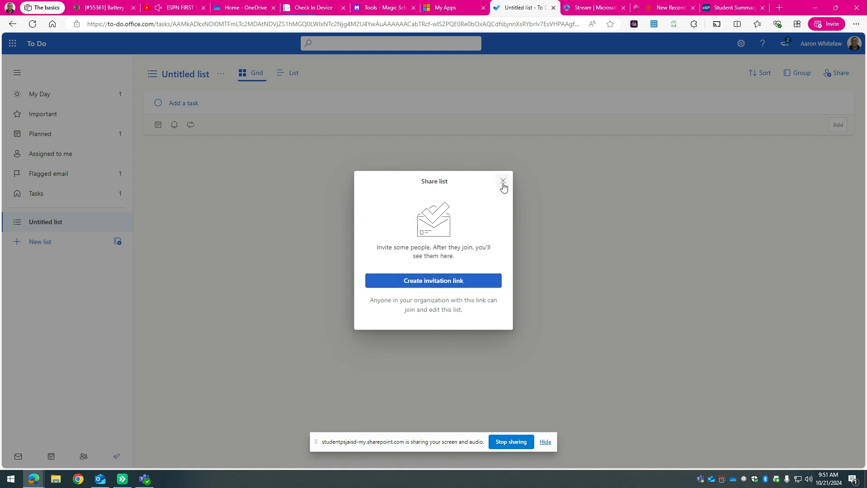
click(449, 279)
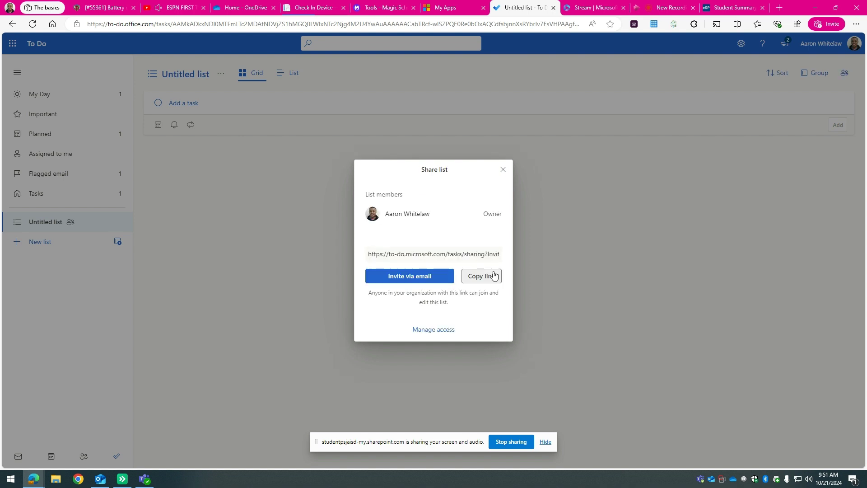
click(492, 275)
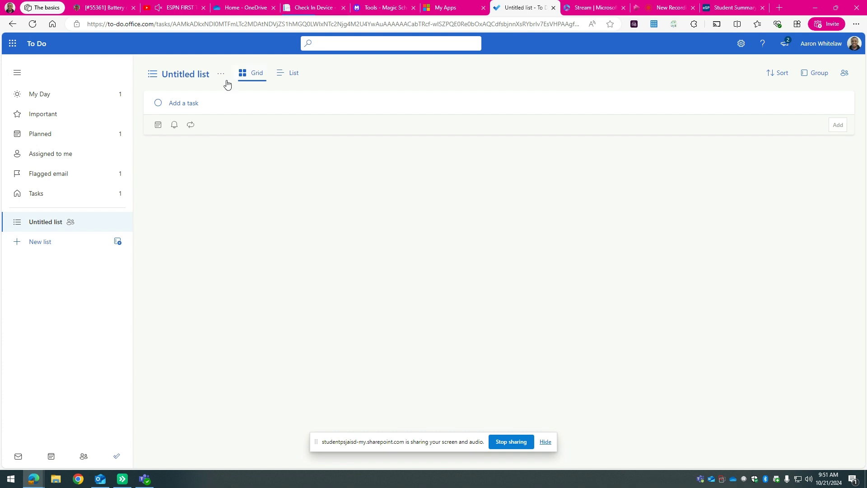
Retitle the list 'Basketball To-list', then clear the My Apps search to retype 'to do'
click(178, 73)
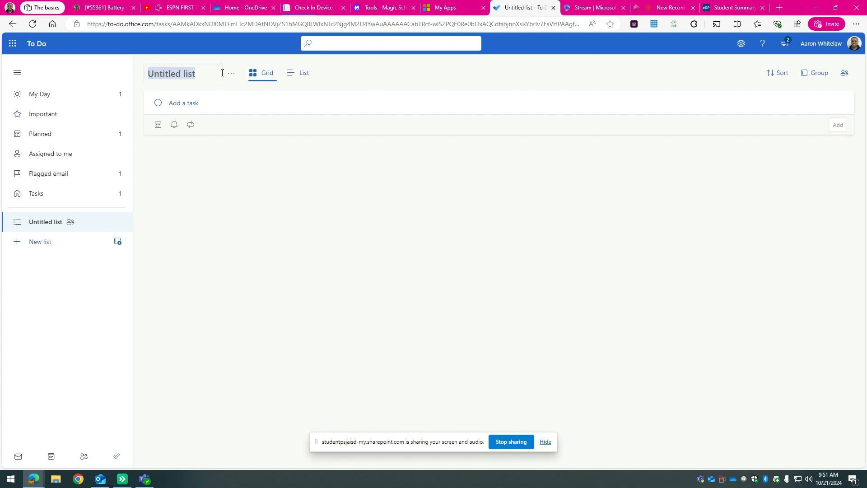
text(Basketball )
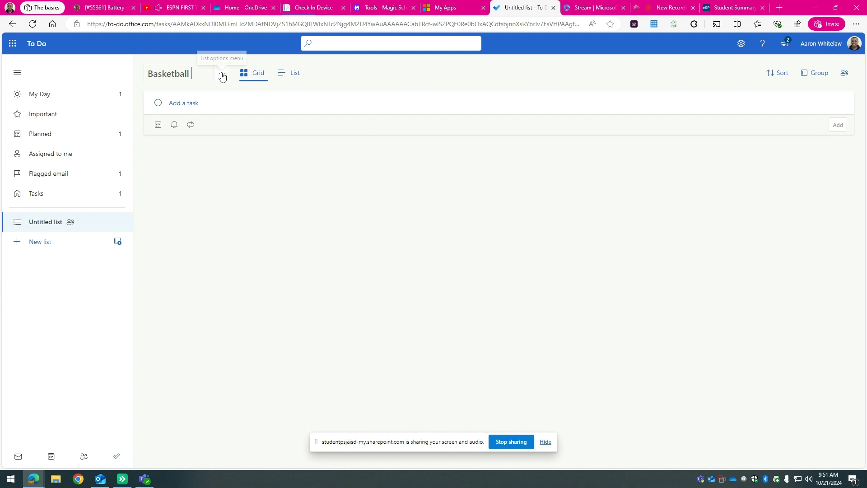
text(To-list)
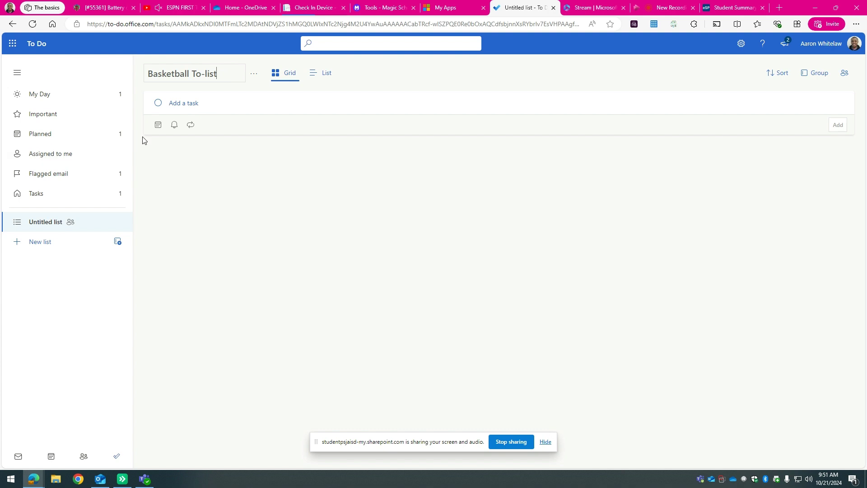
click(447, 8)
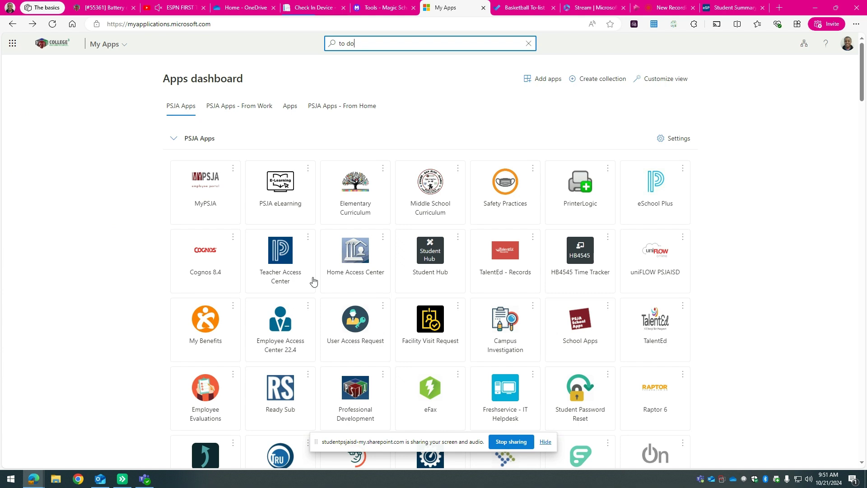
click(529, 46)
text(to do)
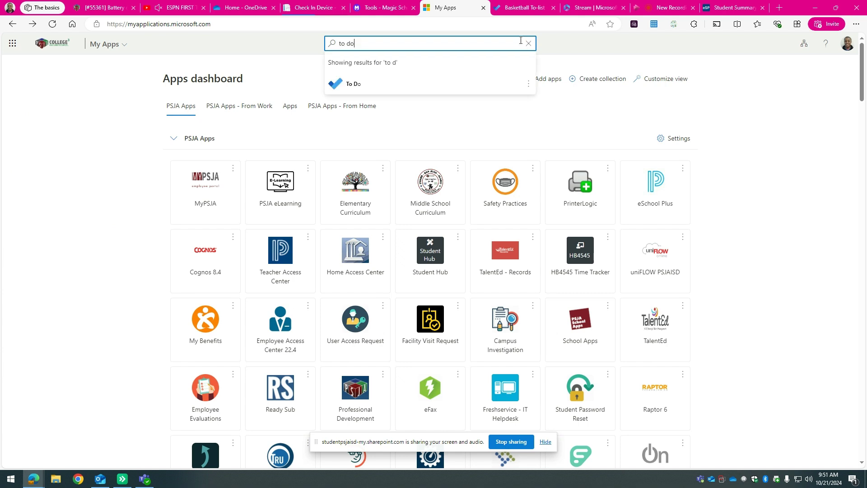